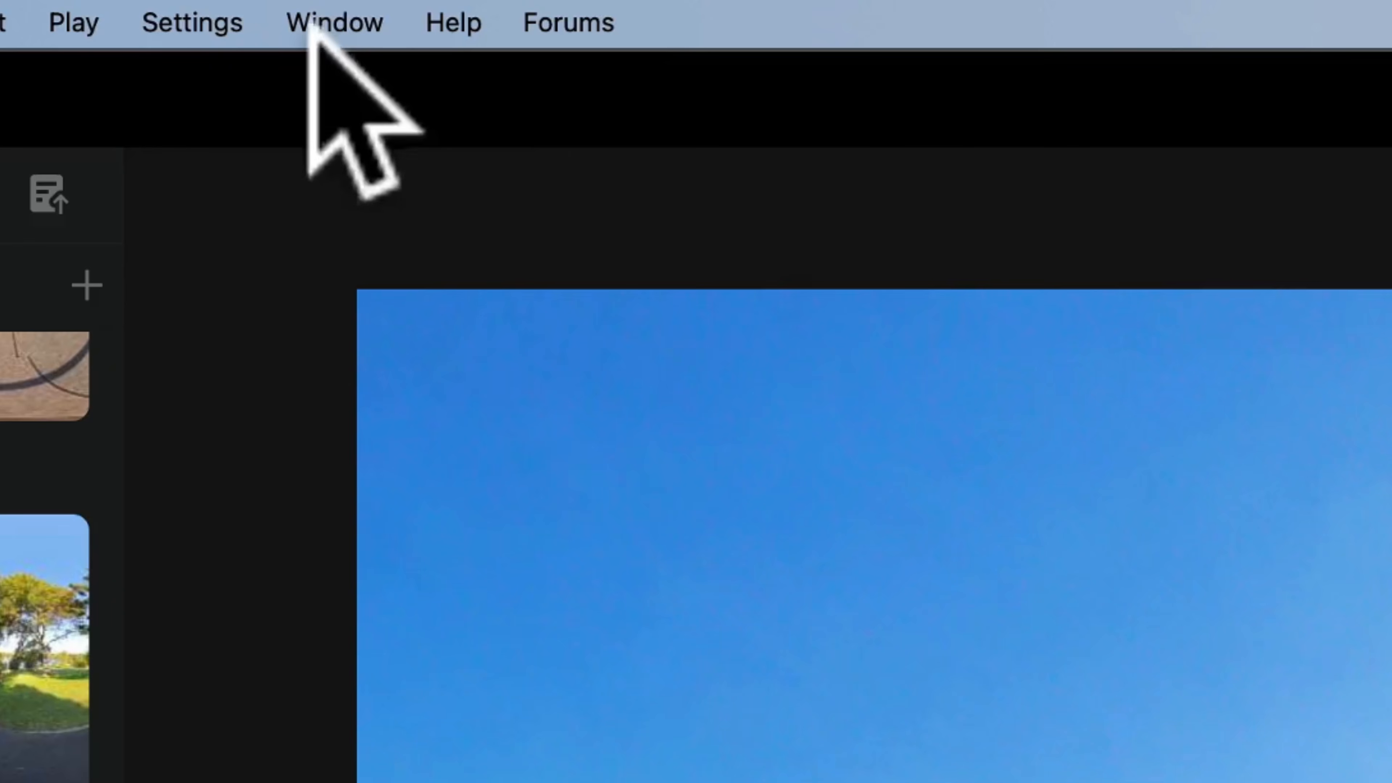
- Turn on the guides overlay for the video preview
{"action": "left_click", "coordinate": [316, 14]}
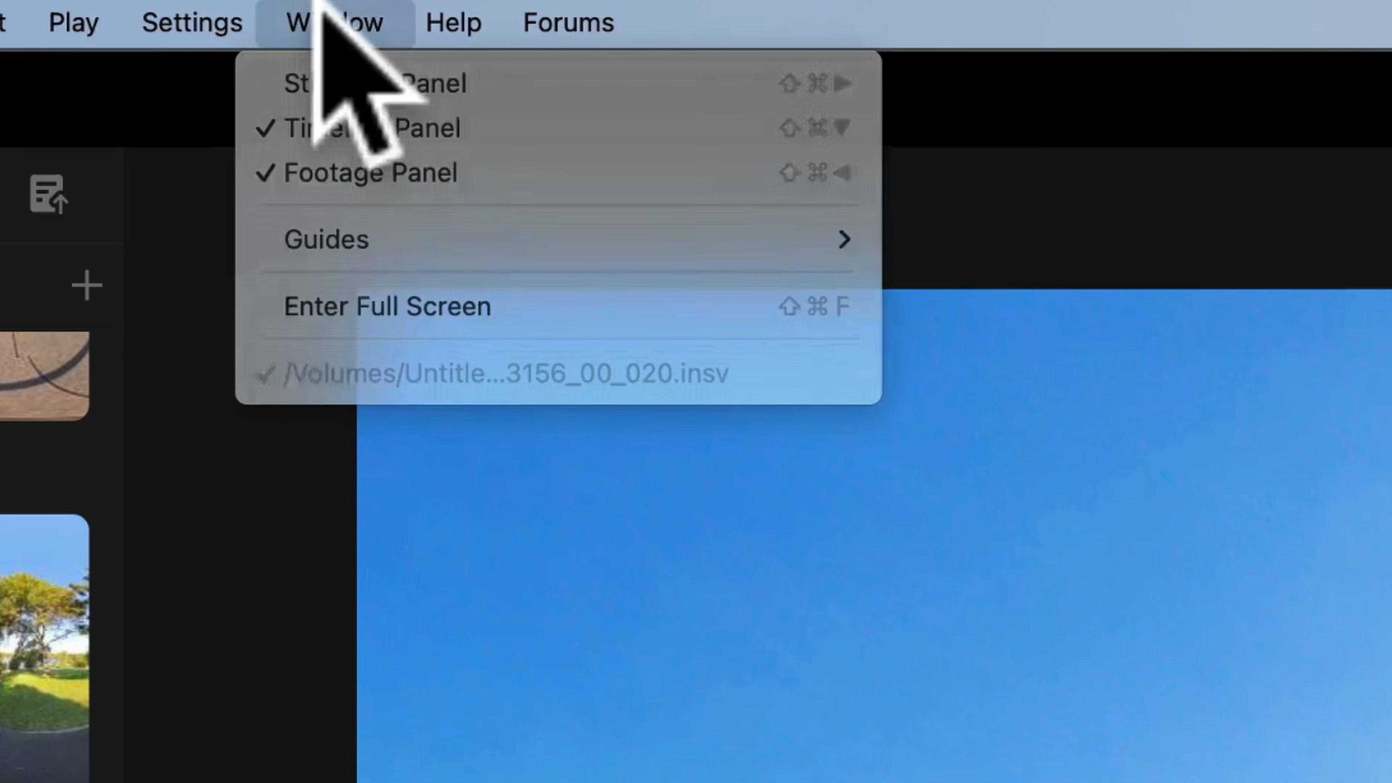
{"action": "mouse_move", "coordinate": [419, 215]}
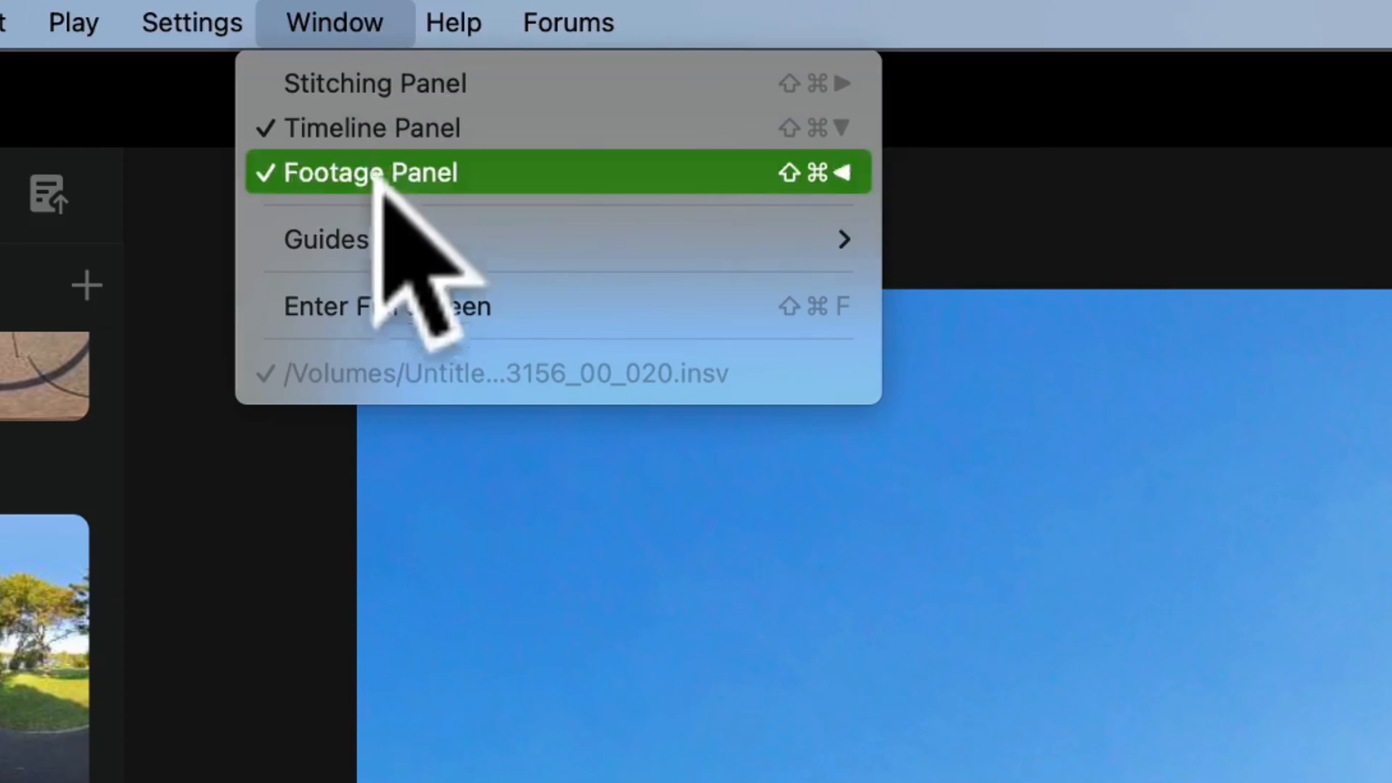
{"action": "mouse_move", "coordinate": [398, 236]}
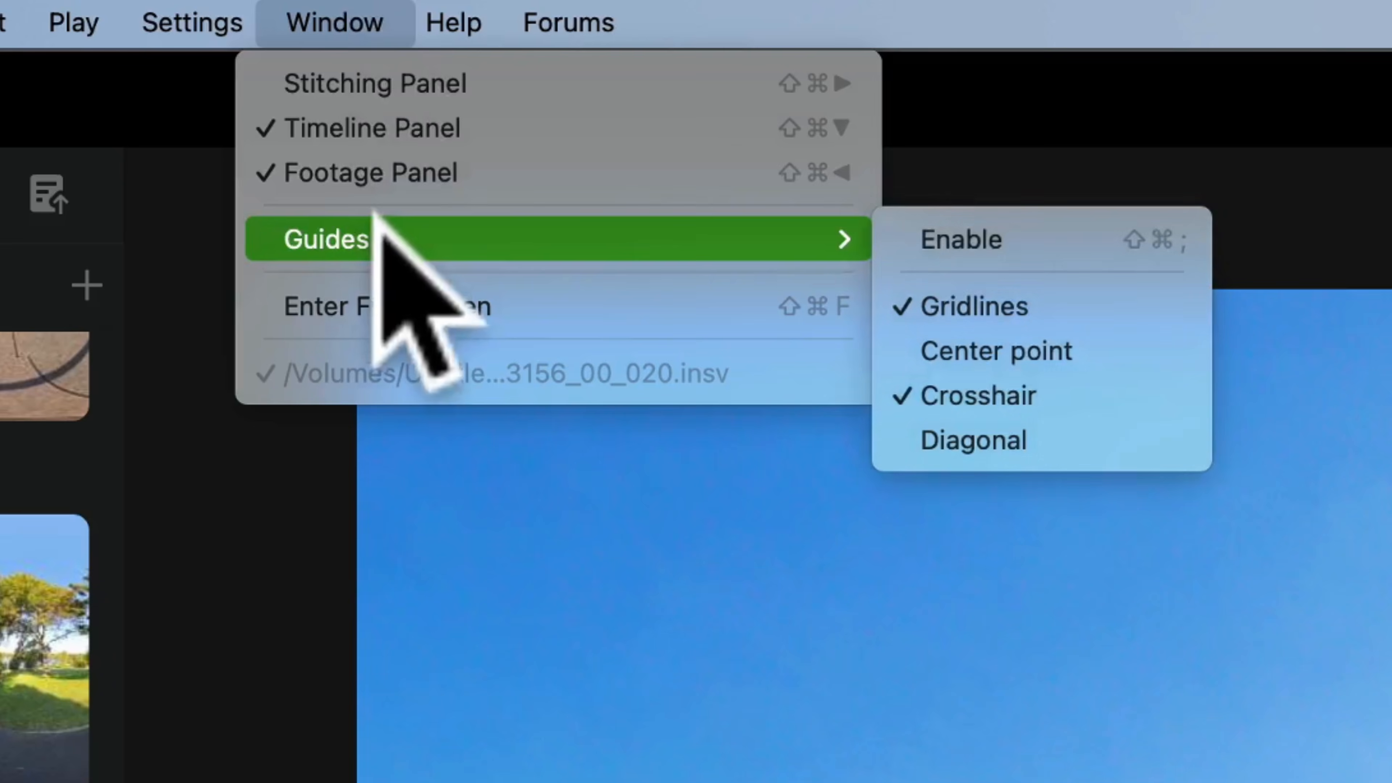
{"action": "left_click", "coordinate": [1021, 247]}
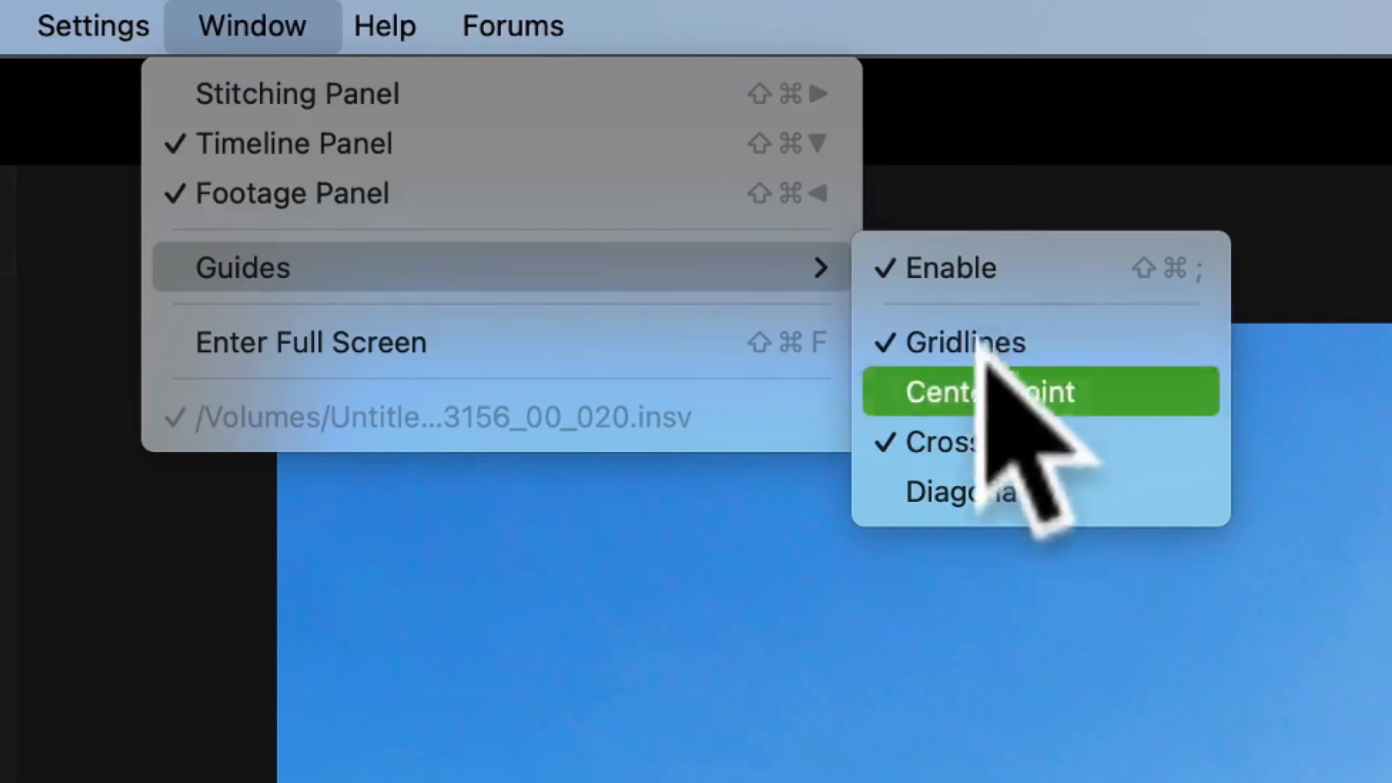
{"action": "left_click", "coordinate": [978, 488]}
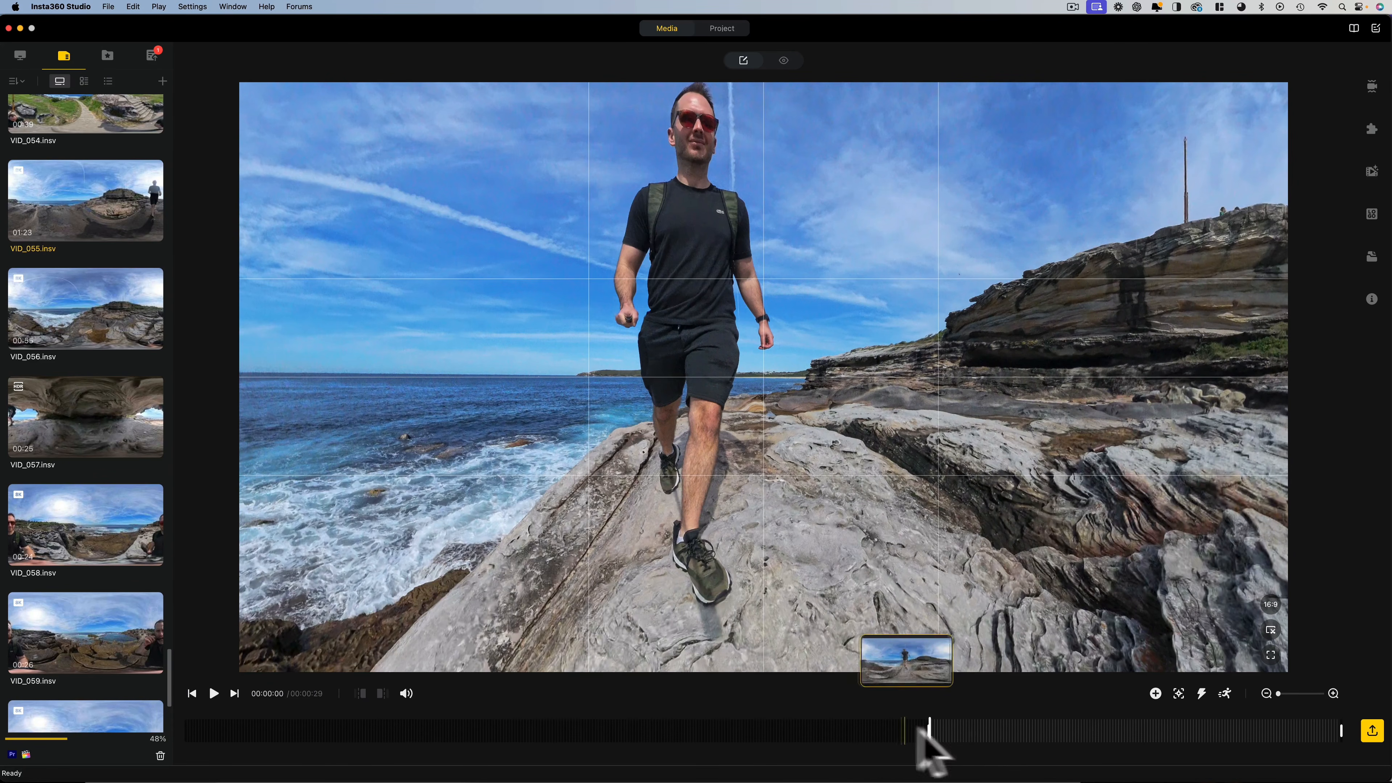
- At the start of VID_055.insv, tilt the view up to the sky, zoom in, and add a keyframe at pan 14.1° and tilt 79.6°
{"action": "left_click", "coordinate": [931, 732]}
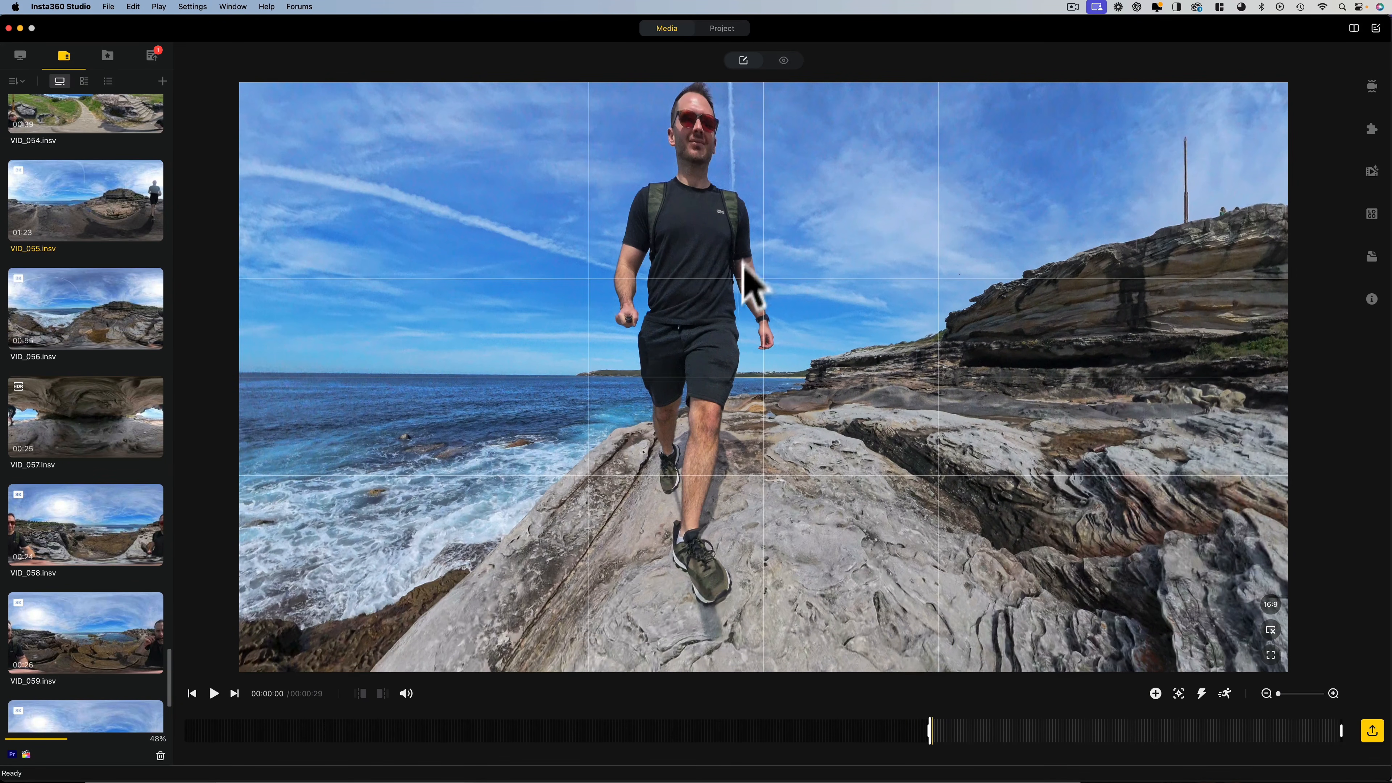
{"action": "left_click_drag", "start_coordinate": [740, 235], "coordinate": [792, 528]}
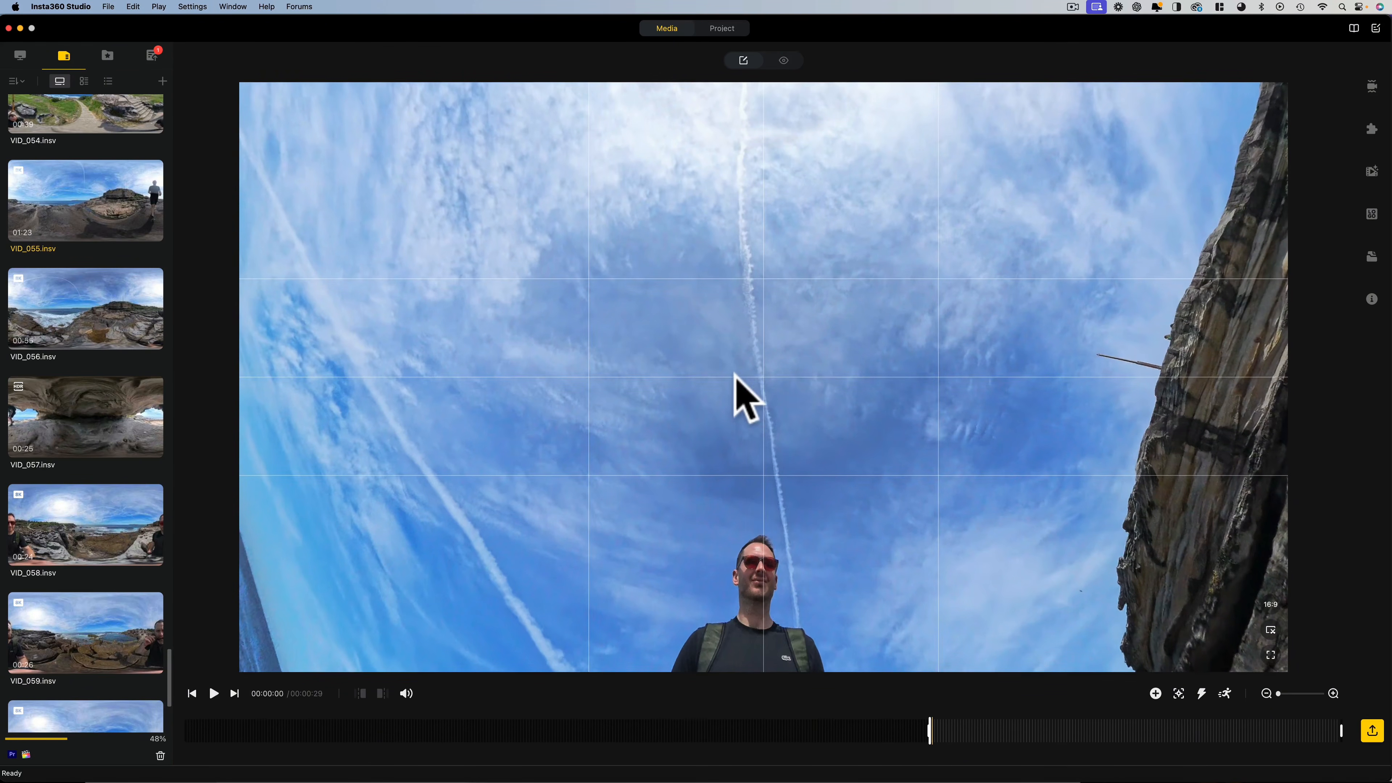
{"action": "scroll", "coordinate": [737, 386], "scroll_direction": "up", "scroll_amount": 3}
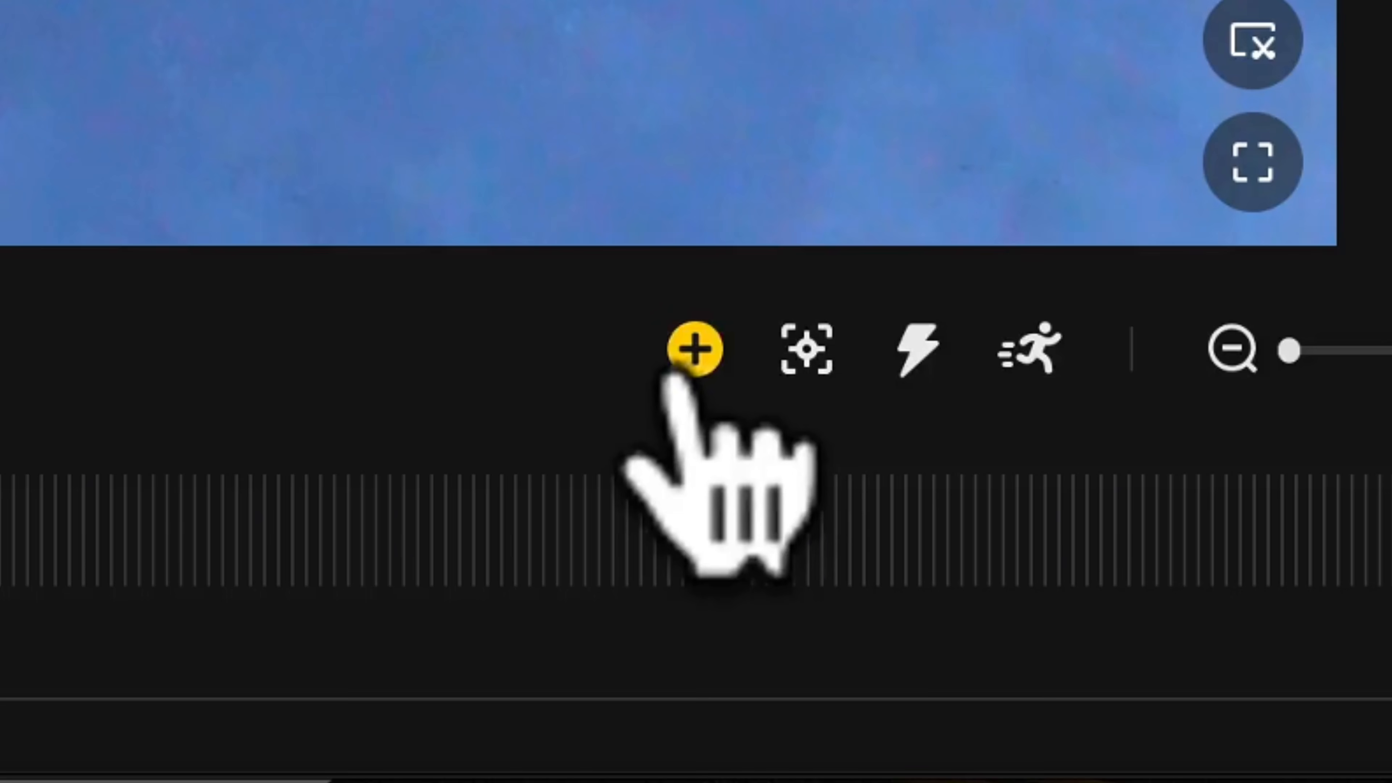
{"action": "left_click", "coordinate": [690, 355]}
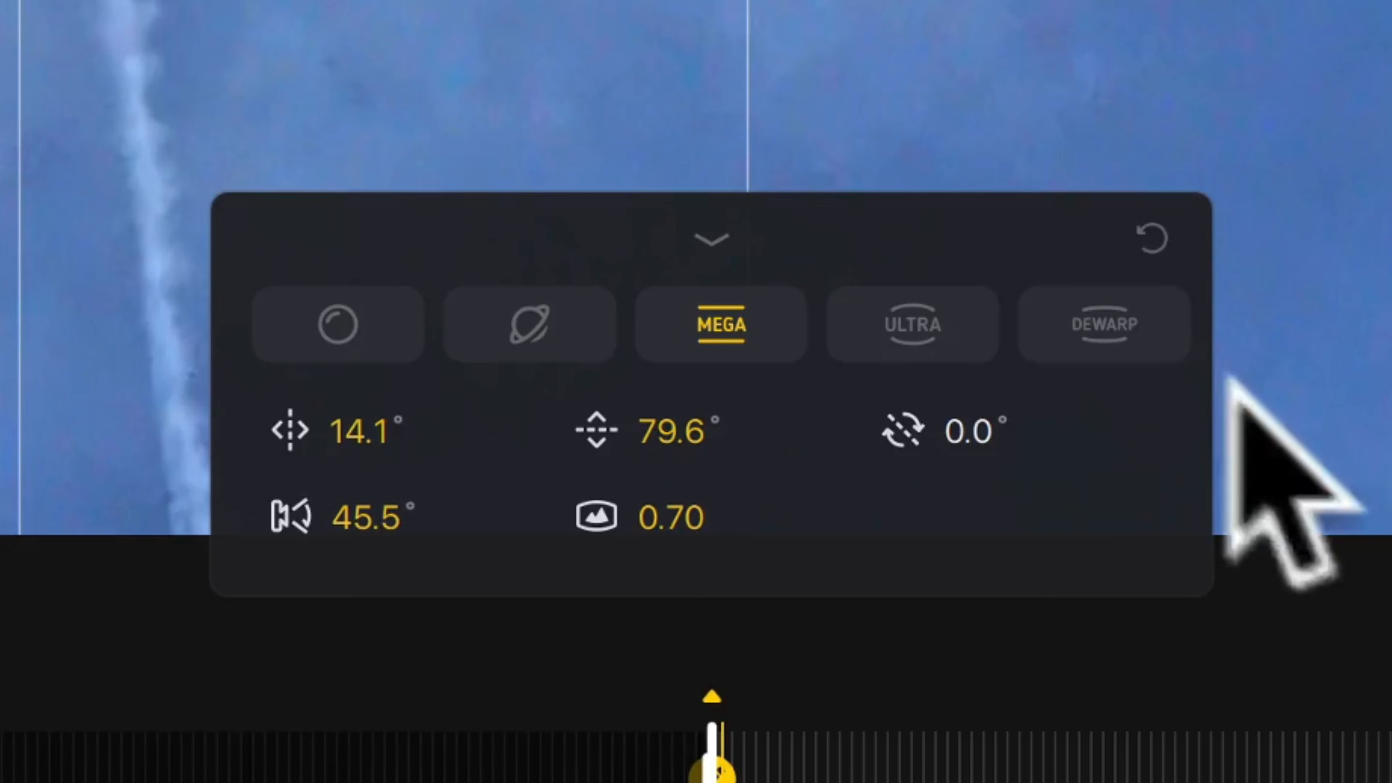
- Set the sky keyframe to the Dewarp view and zoom in to a field of view of about 88.7°
{"action": "left_click", "coordinate": [1125, 329]}
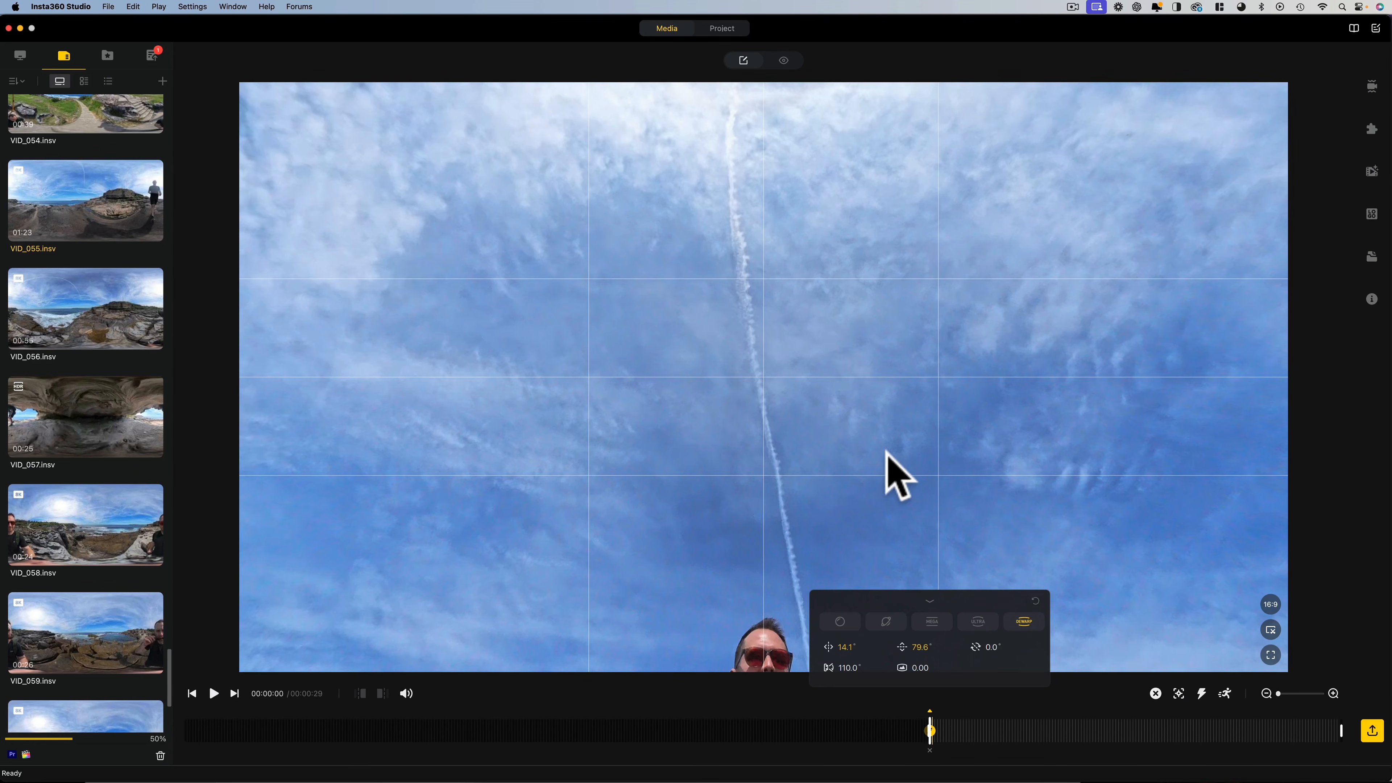
{"action": "scroll", "coordinate": [887, 454], "scroll_direction": "up", "scroll_amount": 5}
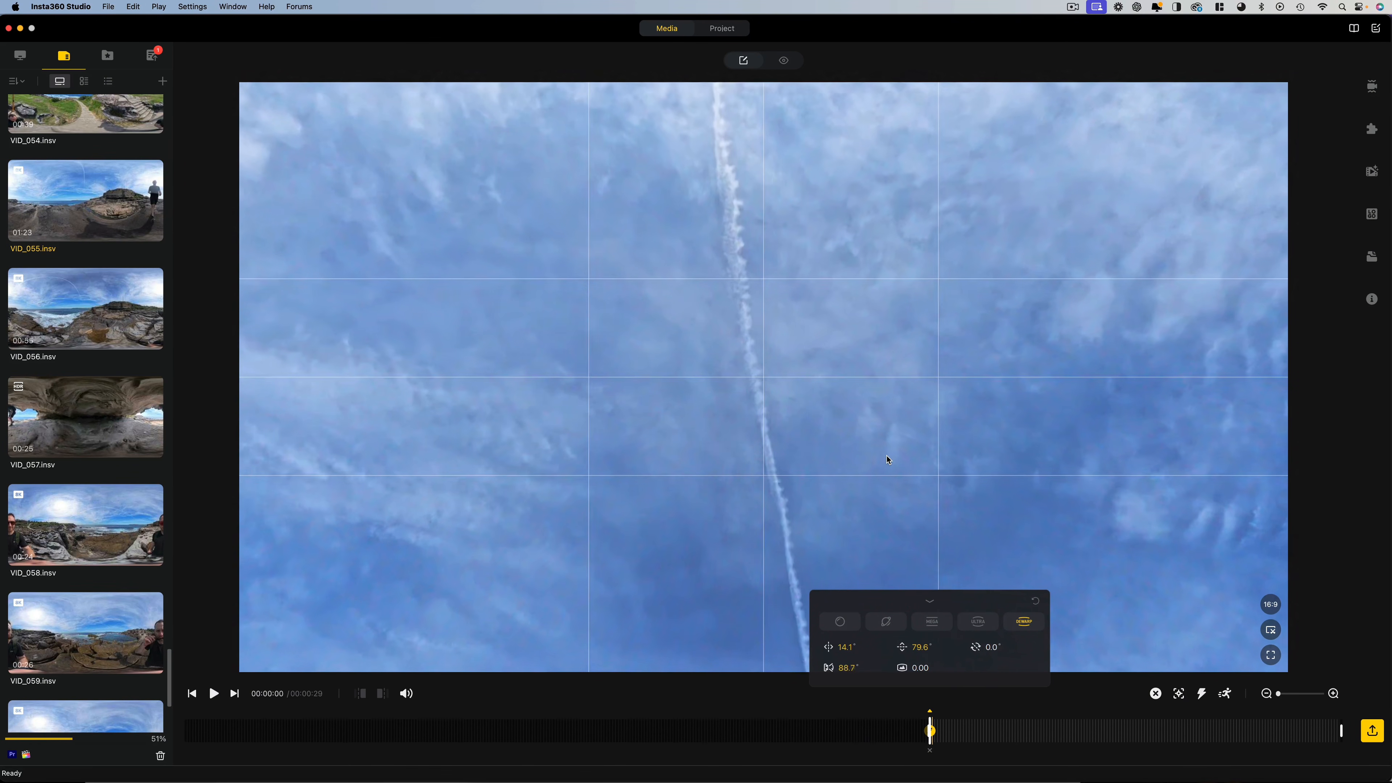
{"action": "scroll", "coordinate": [888, 460], "scroll_direction": "up", "scroll_amount": 1}
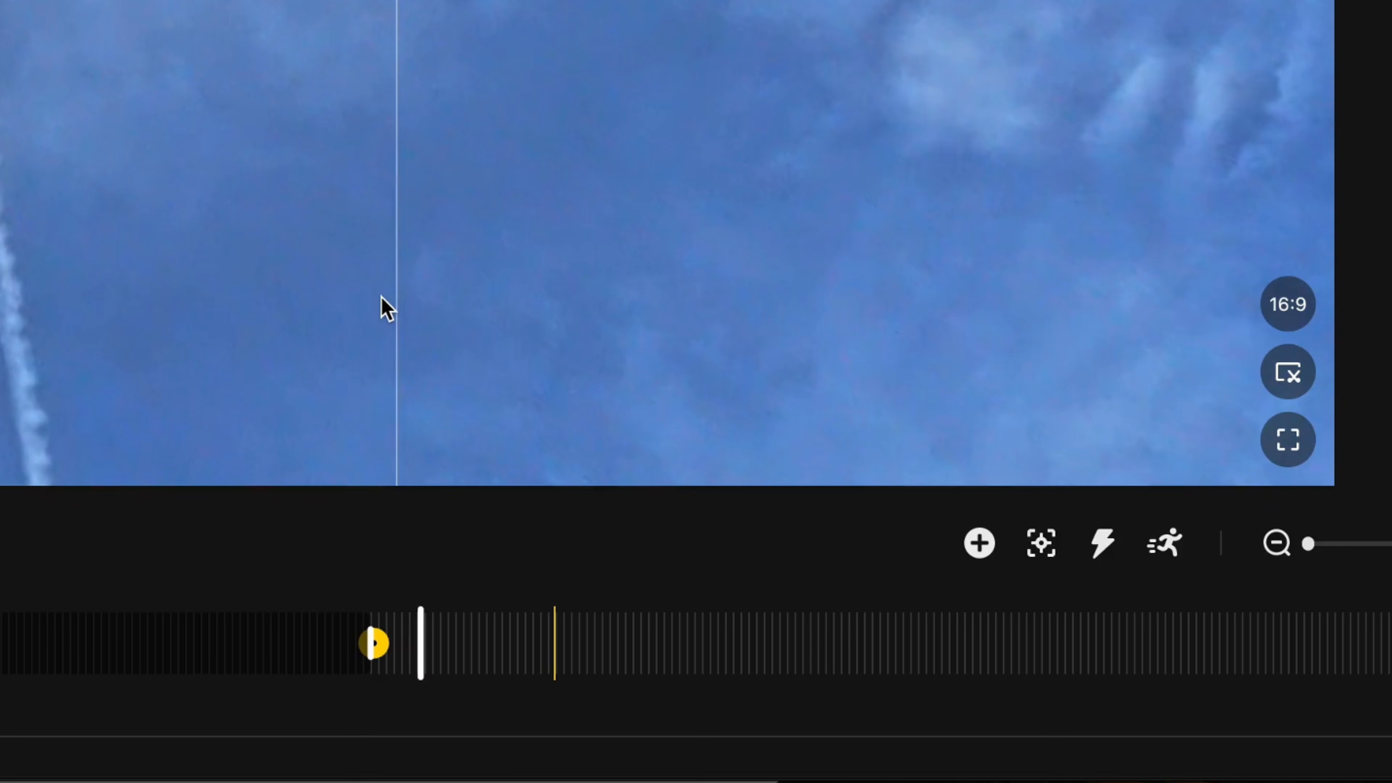
- Add a second keyframe shortly after the clip's start, and reorient and zoom out the view at 4 seconds
{"action": "left_click", "coordinate": [979, 545]}
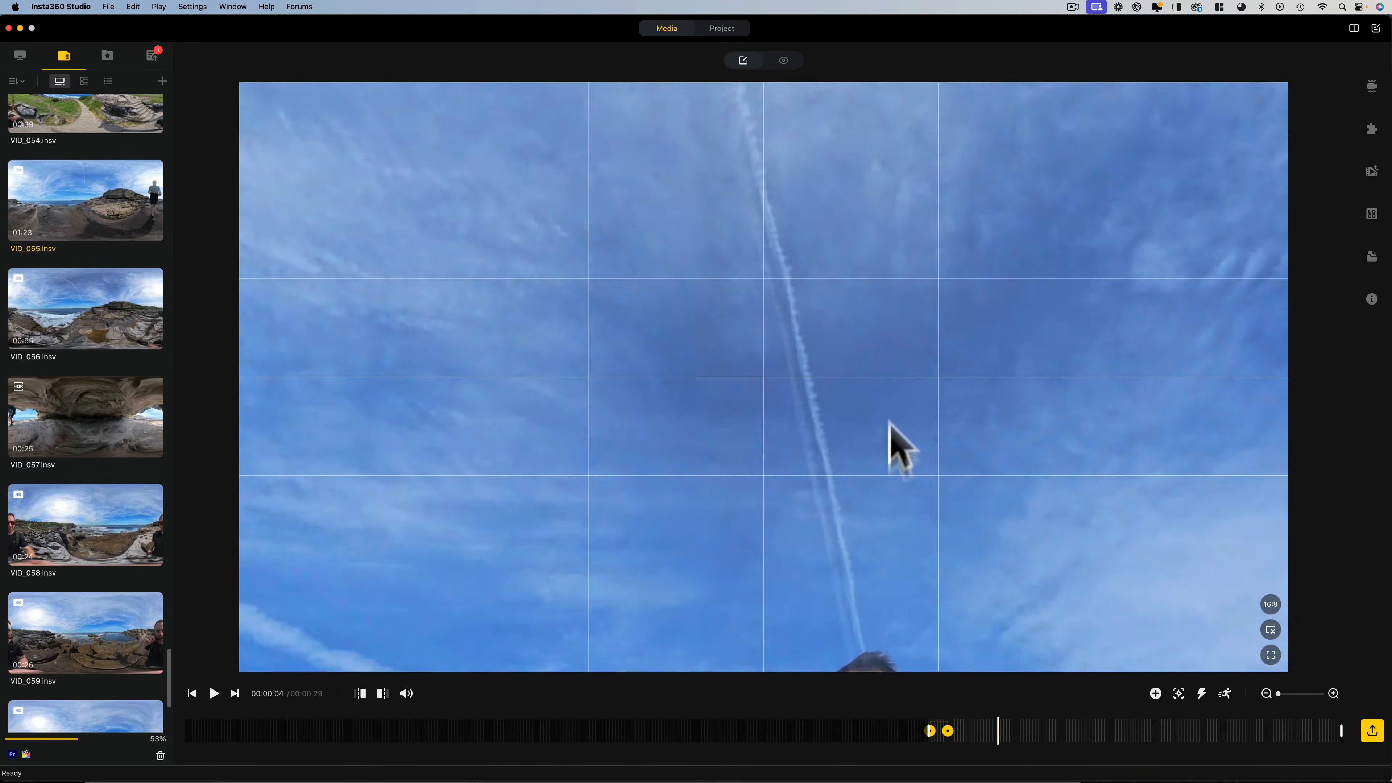
{"action": "left_click_drag", "start_coordinate": [889, 445], "coordinate": [893, 542]}
{"action": "scroll", "coordinate": [893, 543], "scroll_direction": "down", "scroll_amount": 6}
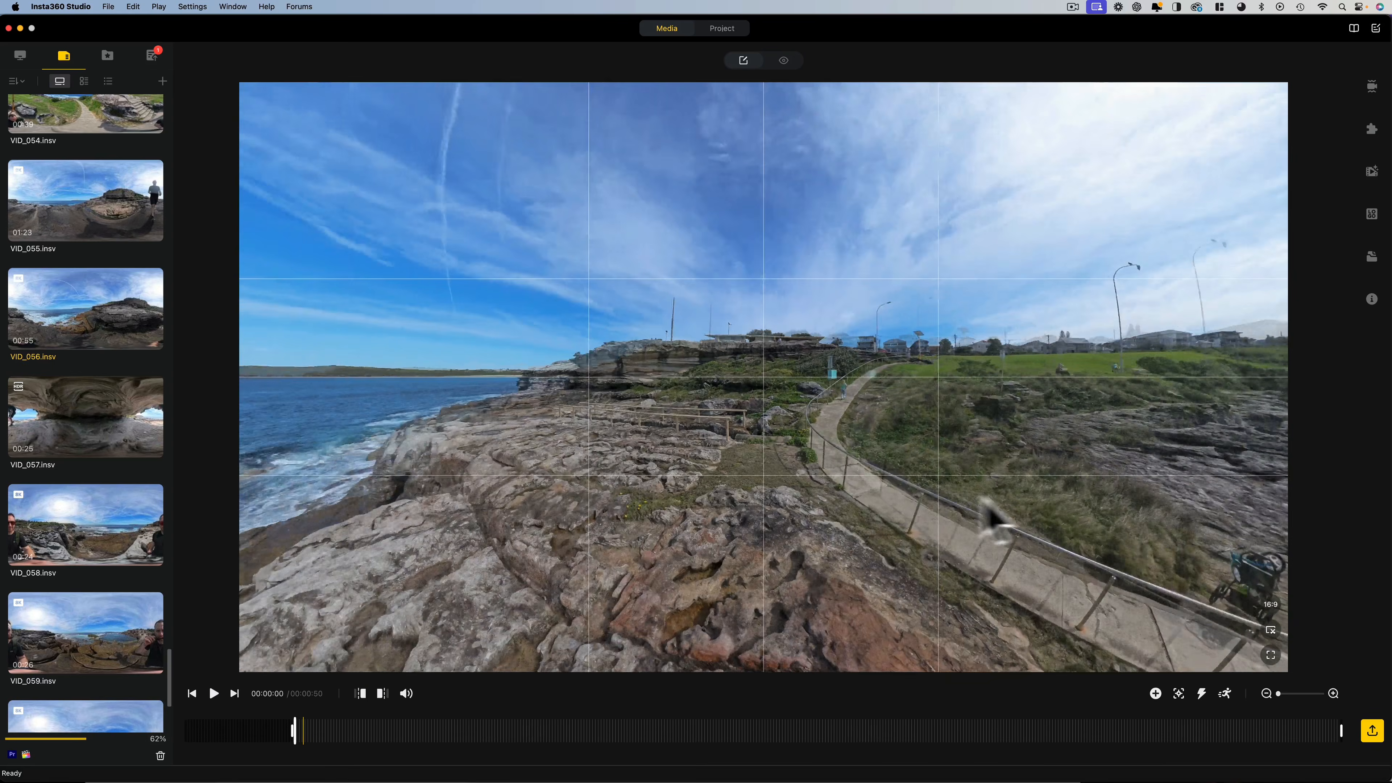
- Pan the view in VID_056.insv and add a keyframe at 4 seconds
{"action": "left_click_drag", "start_coordinate": [985, 500], "coordinate": [775, 513]}
{"action": "key", "text": "space"}
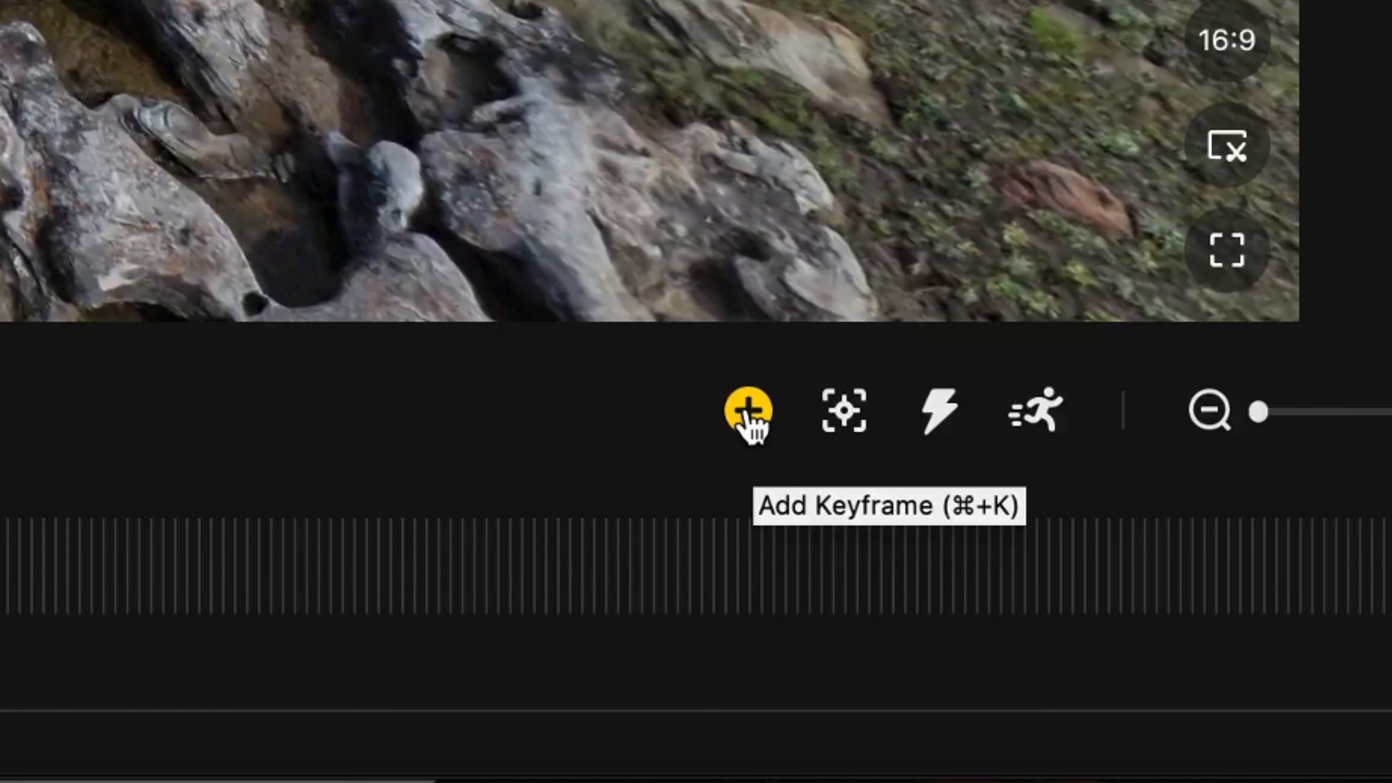
{"action": "left_click", "coordinate": [750, 412]}
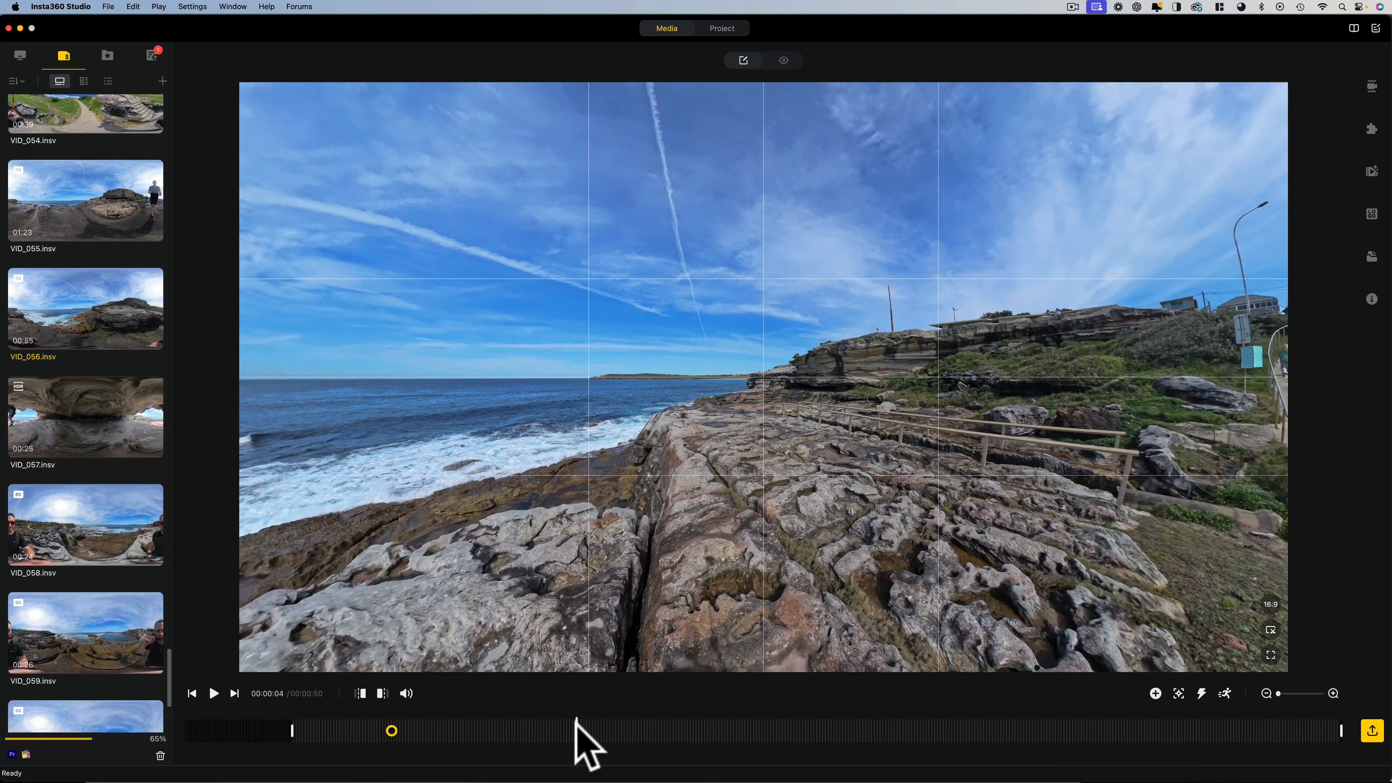
- At 13 seconds, pan the view around one full turn to -1x -2.5° and add a second keyframe
{"action": "left_click_drag", "start_coordinate": [1098, 556], "coordinate": [565, 541]}
{"action": "left_click_drag", "start_coordinate": [1092, 535], "coordinate": [606, 523]}
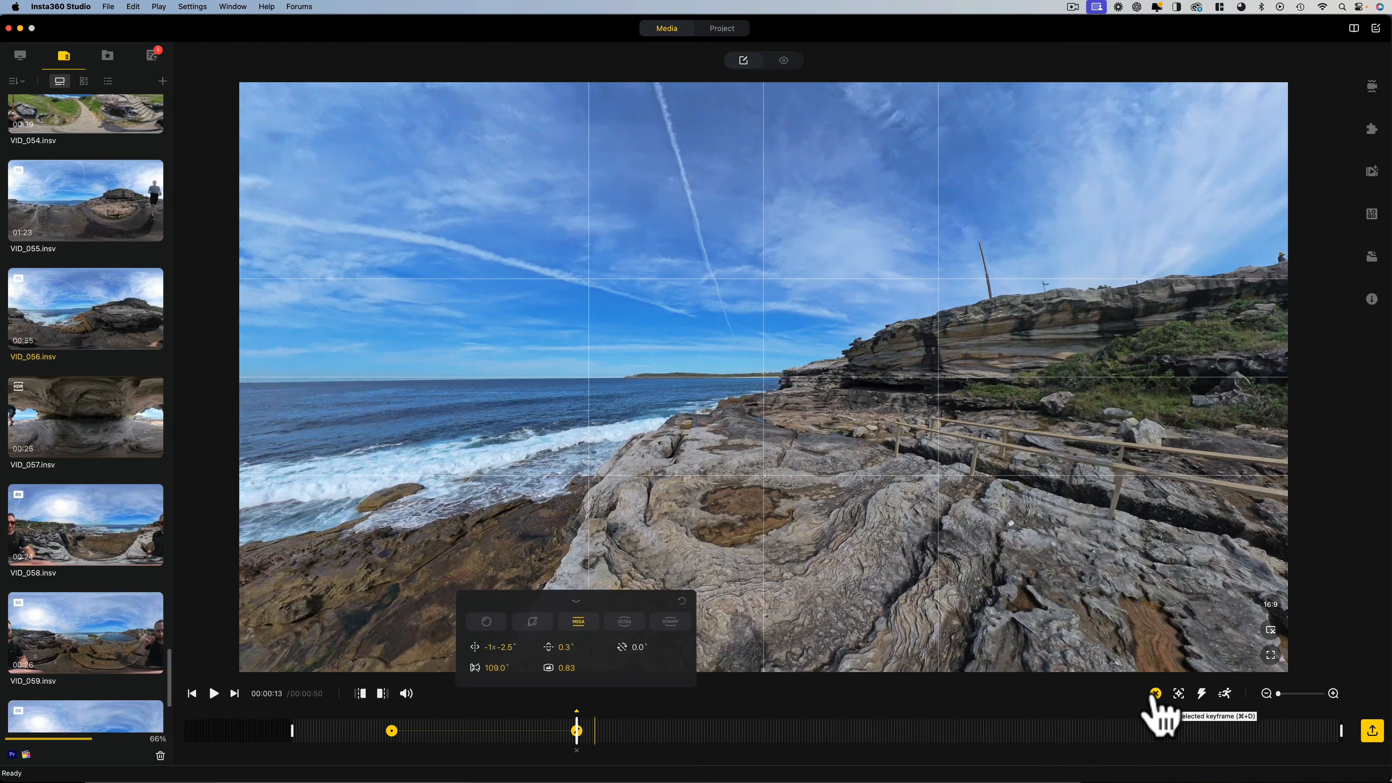
- Play the full-turn pan from before the first keyframe and shift the second keyframe further along the timeline
{"action": "left_click", "coordinate": [379, 723]}
{"action": "key", "text": "space"}
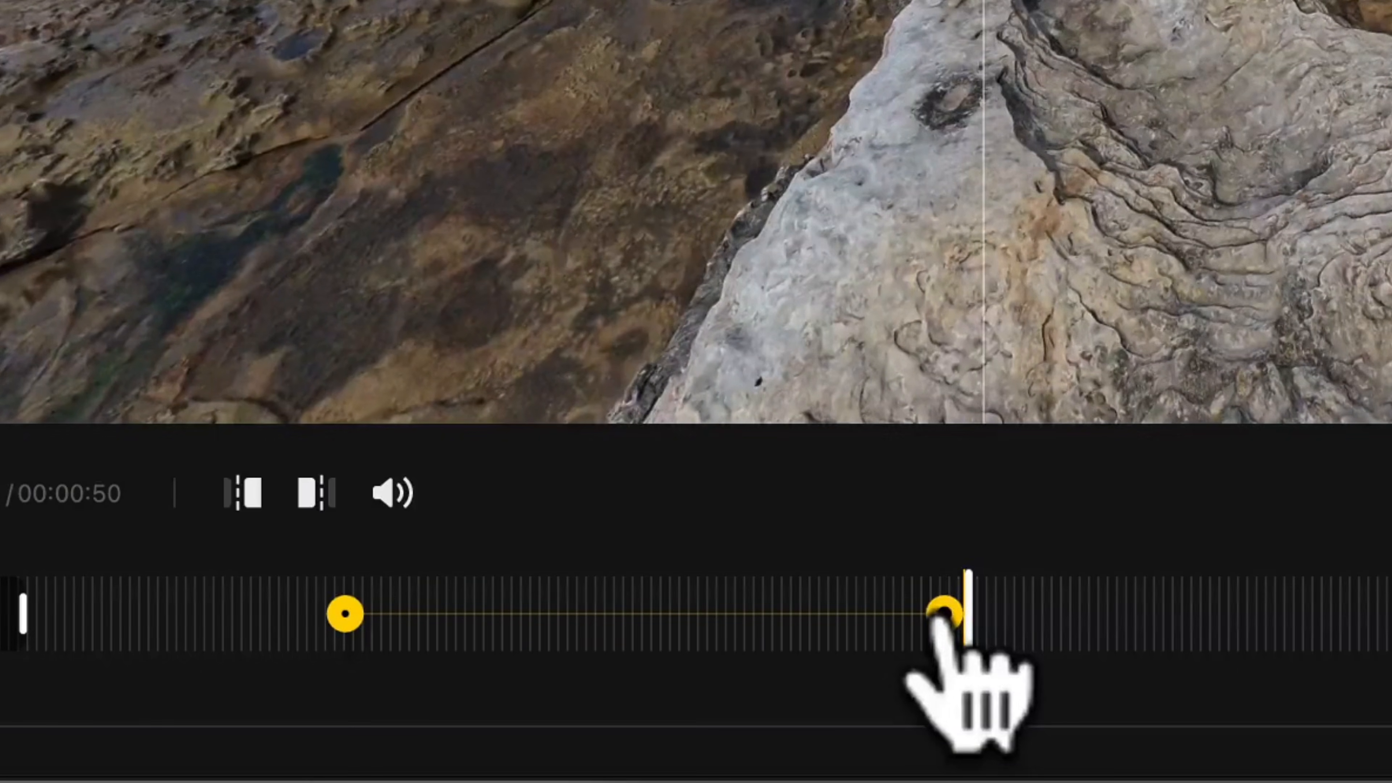
{"action": "left_click_drag", "start_coordinate": [985, 618], "coordinate": [1090, 619]}
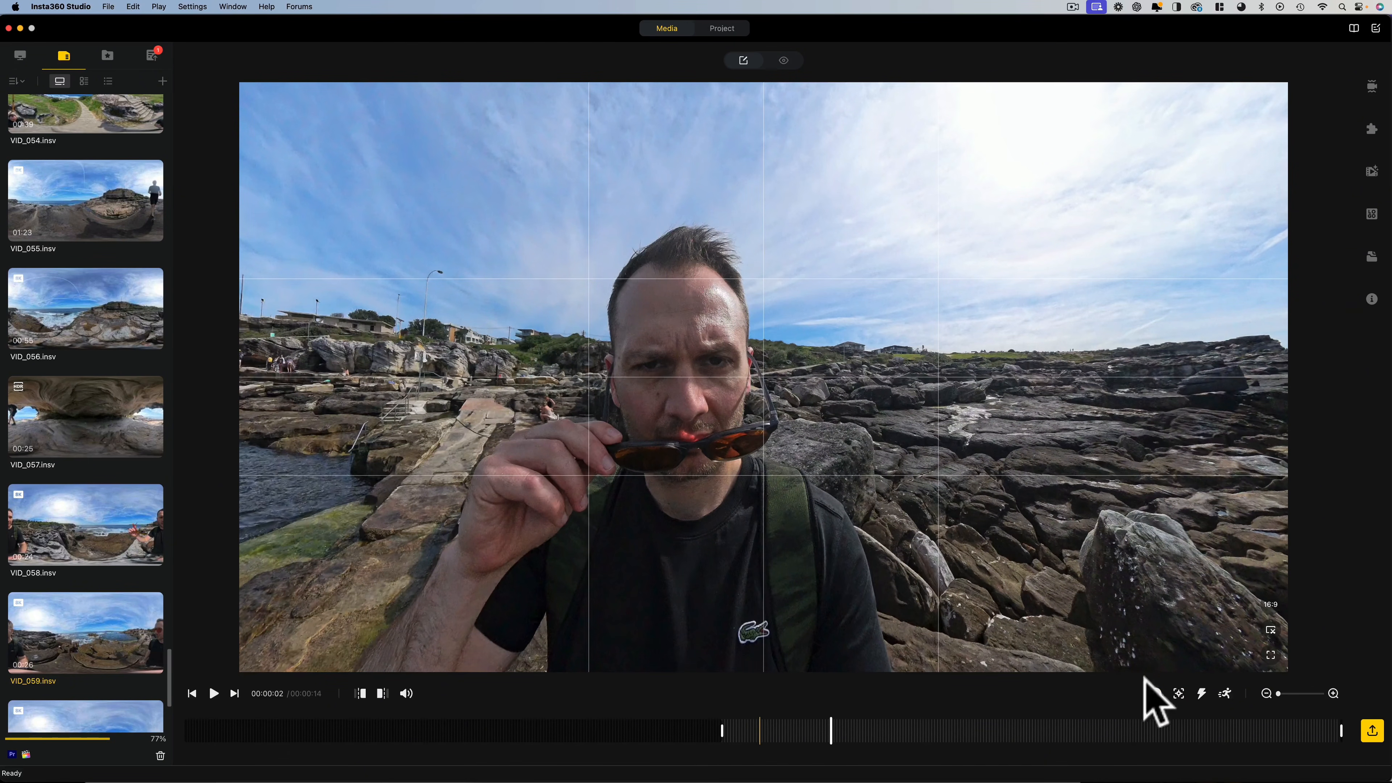
- In VID_059.insv, add a keyframe on the man at 2 seconds and another just after it on the sea at pan -358.4°, tilt 1.6°
{"action": "left_click", "coordinate": [1156, 693]}
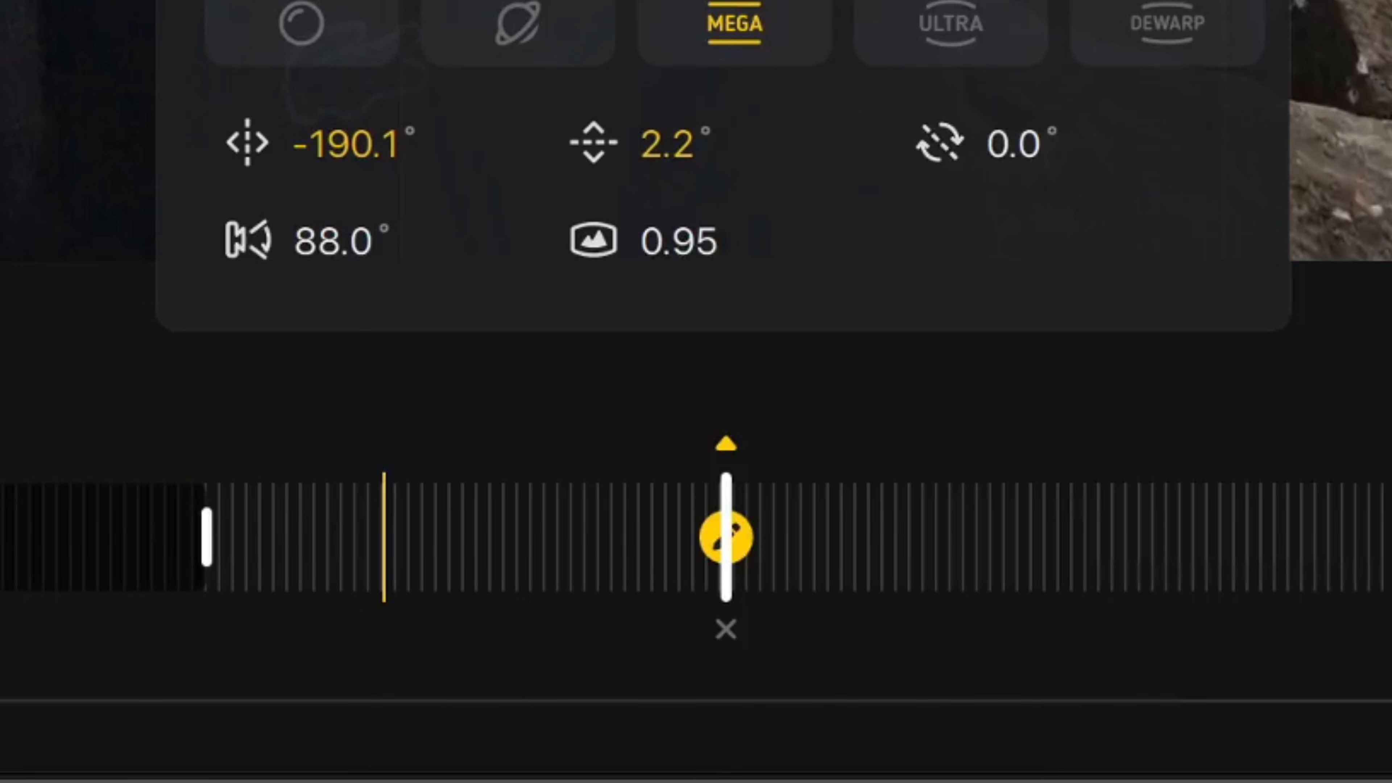
{"action": "key", "text": "space"}
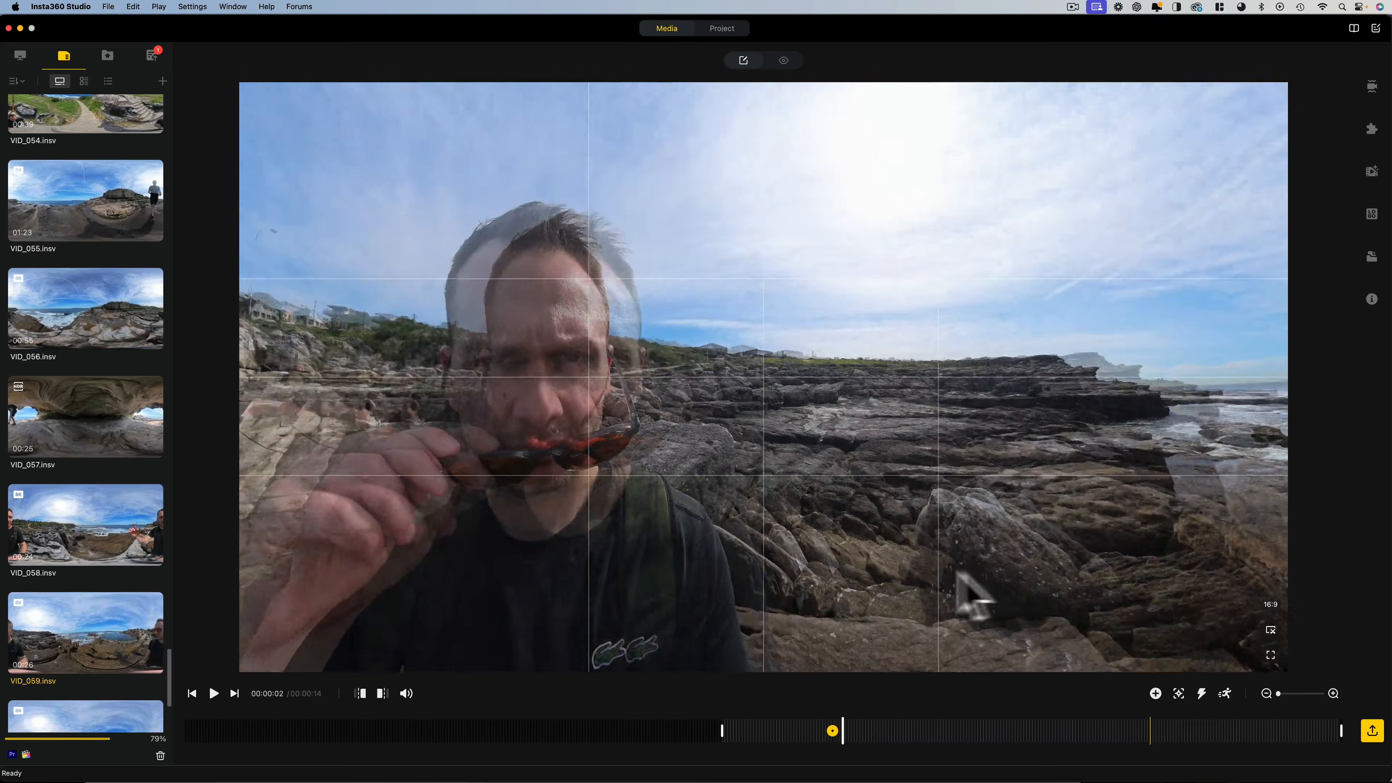
{"action": "left_click_drag", "start_coordinate": [957, 579], "coordinate": [488, 569]}
{"action": "left_click", "coordinate": [1156, 694]}
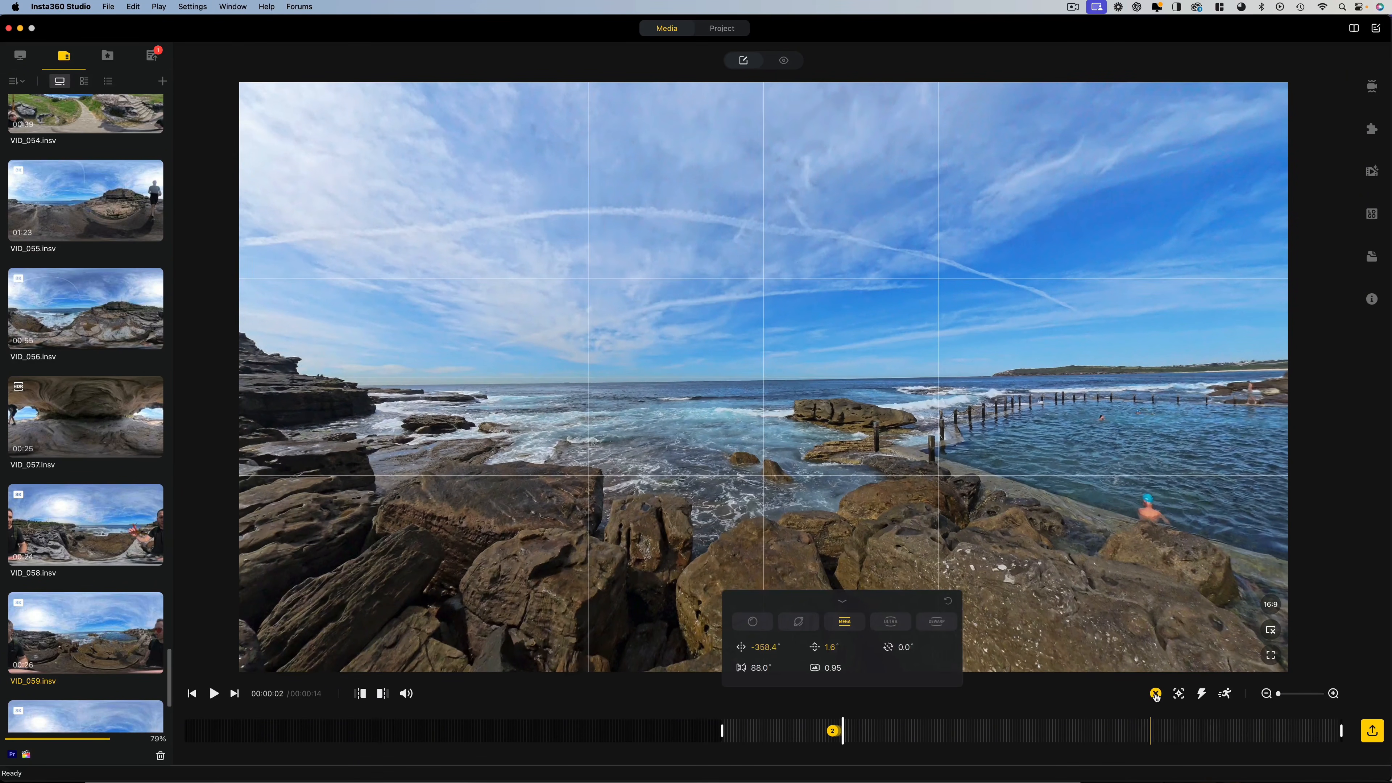
- Add a keyframe holding the sea view about two seconds further on, and pan back to the man just past it at 4 seconds
{"action": "key", "text": "space"}
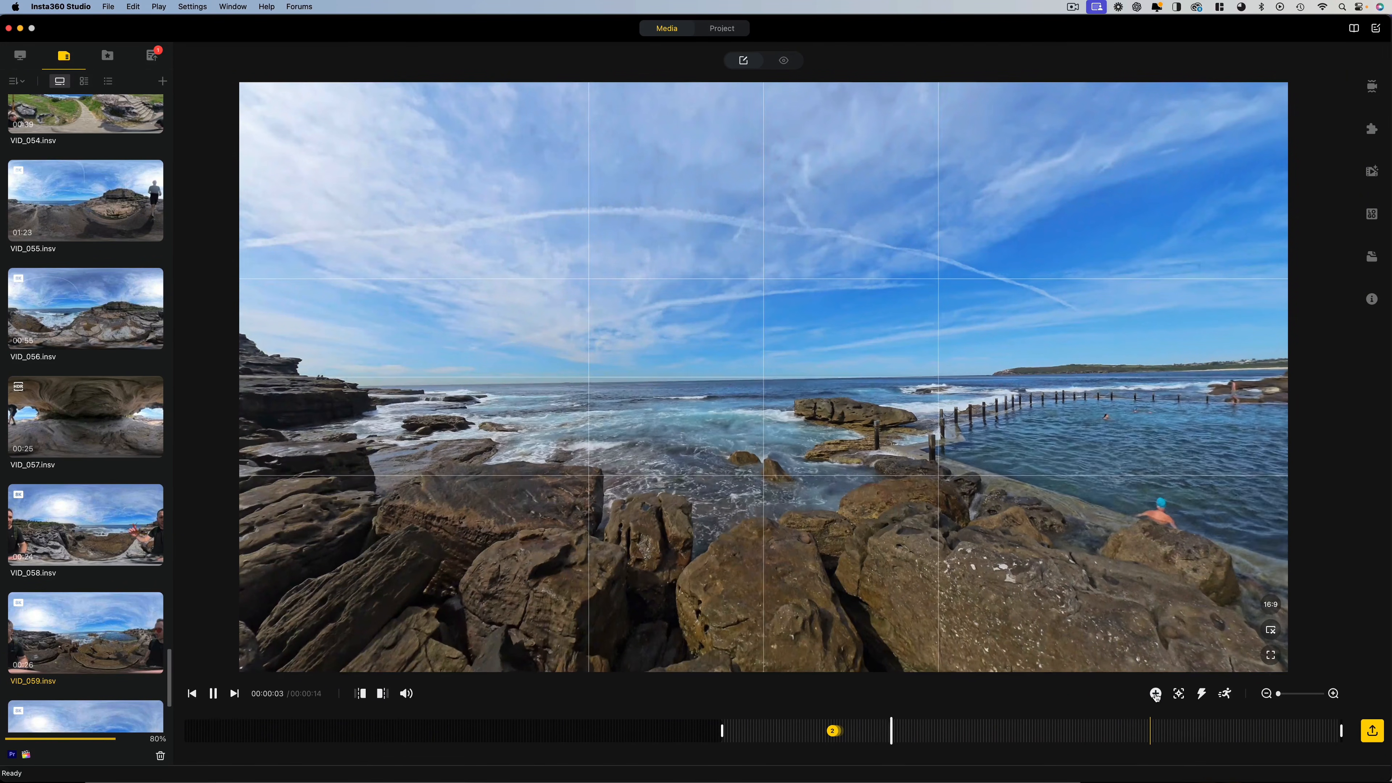
{"action": "key", "text": "space"}
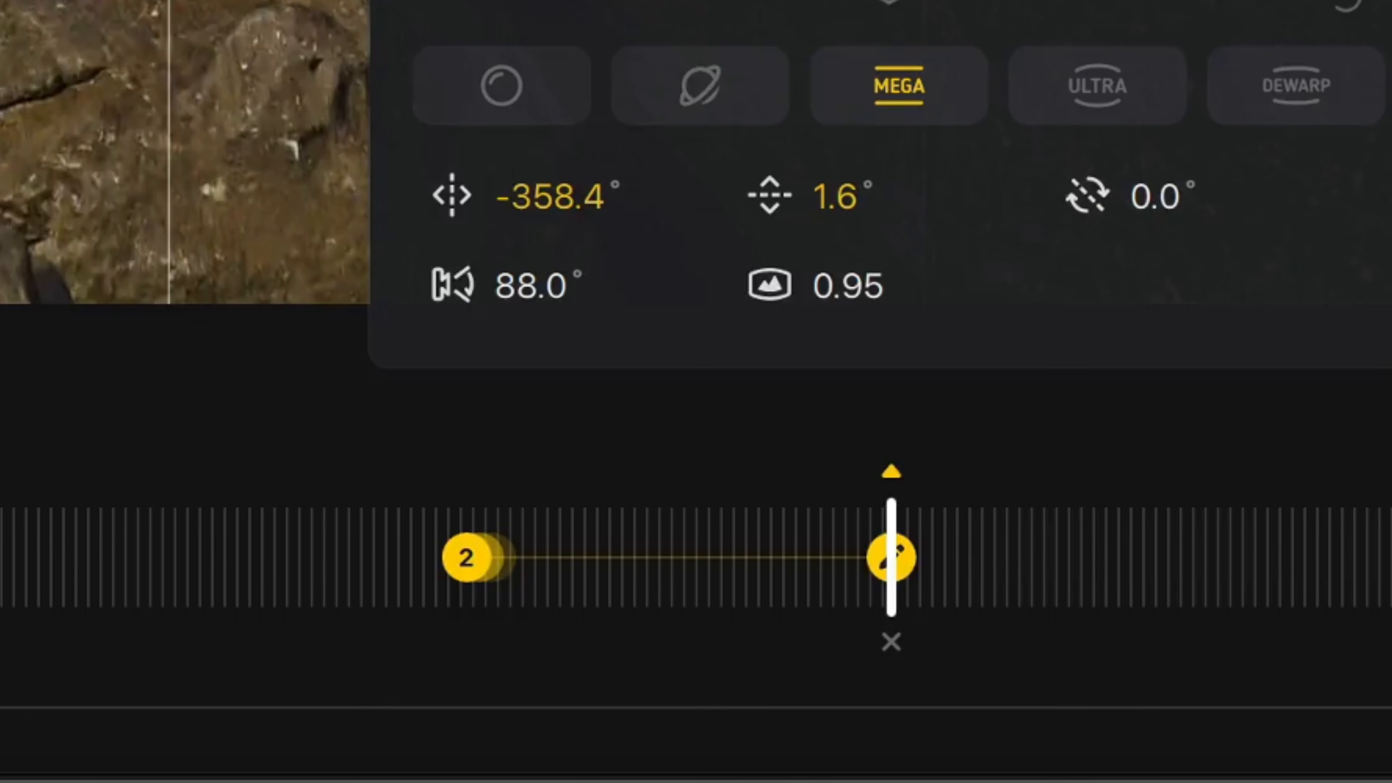
{"action": "key", "text": "space"}
{"action": "key", "text": "space"}
{"action": "left_click_drag", "start_coordinate": [631, 439], "coordinate": [1128, 447]}
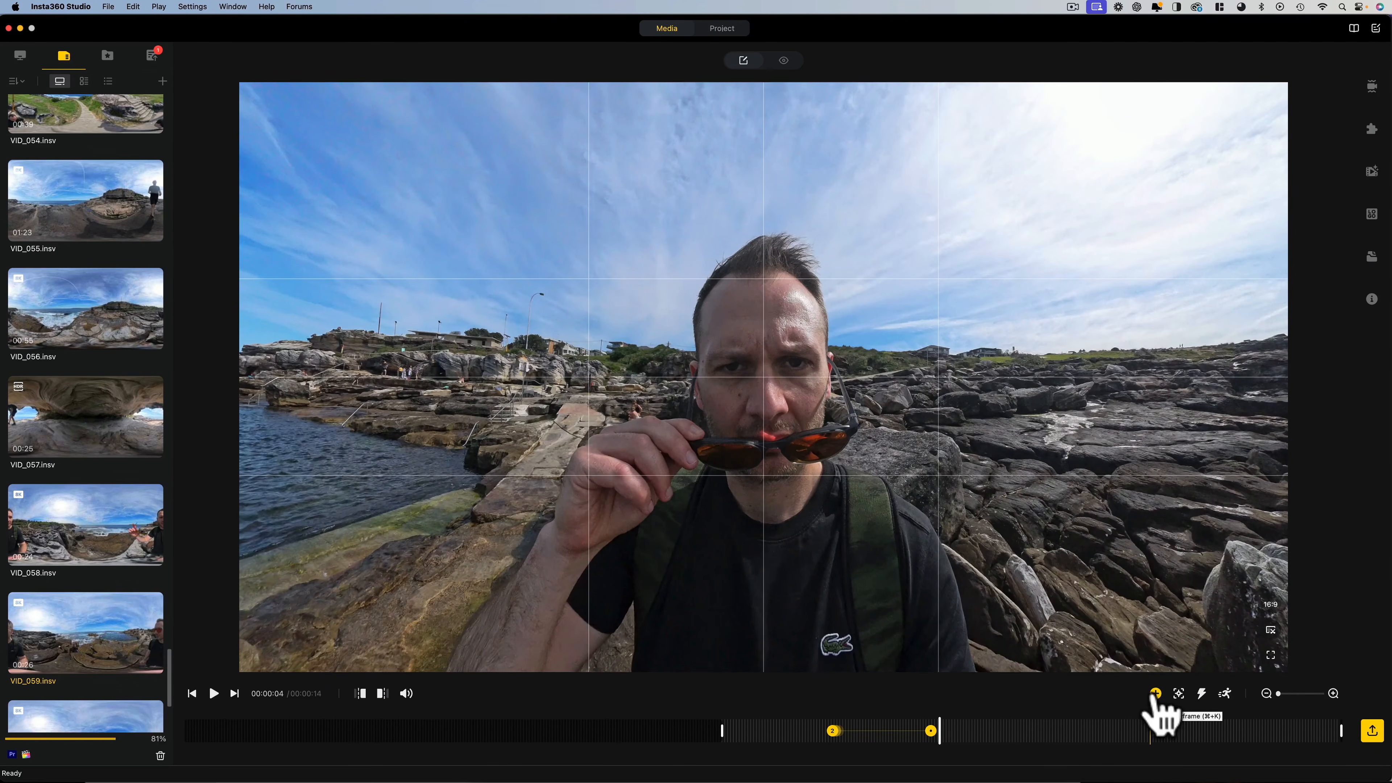